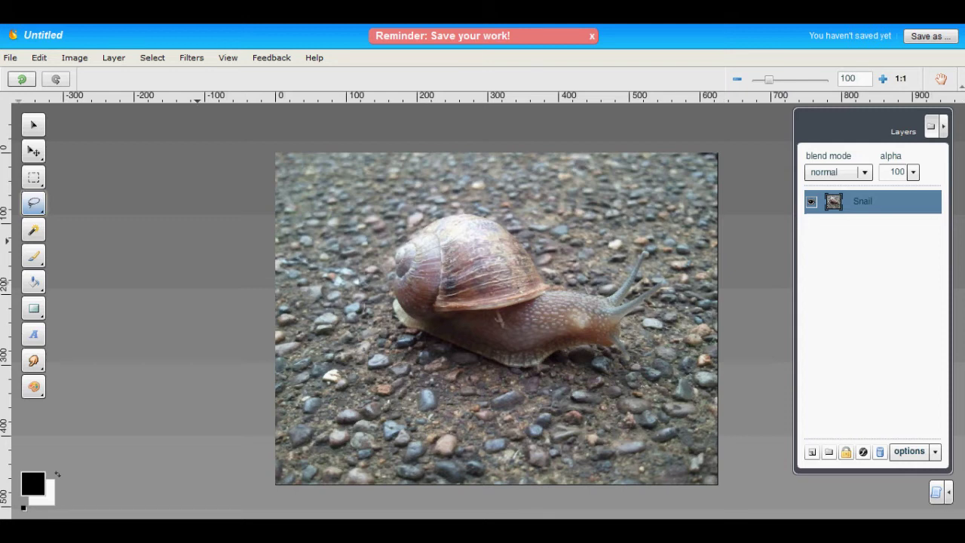
# Try selecting the gravel background with the magic wand at tolerance 32 and Contiguous enabled, and clear that selection.
pyautogui.click(33, 230)
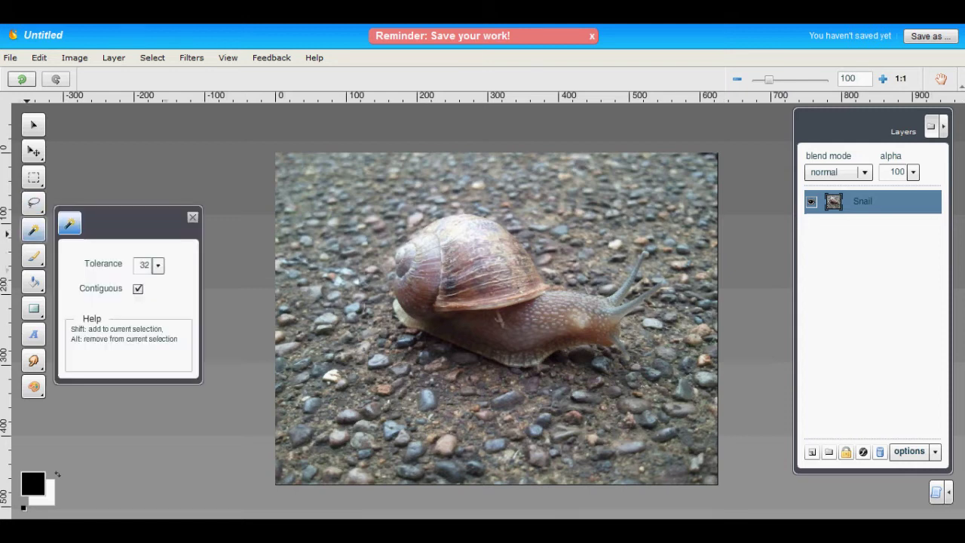
pyautogui.click(359, 226)
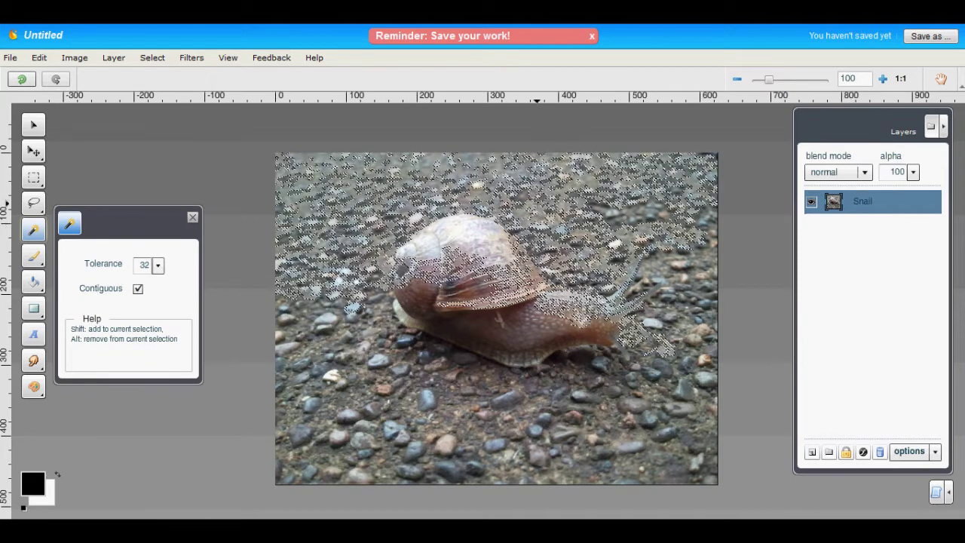
pyautogui.hotkey('ctrl', 'd')
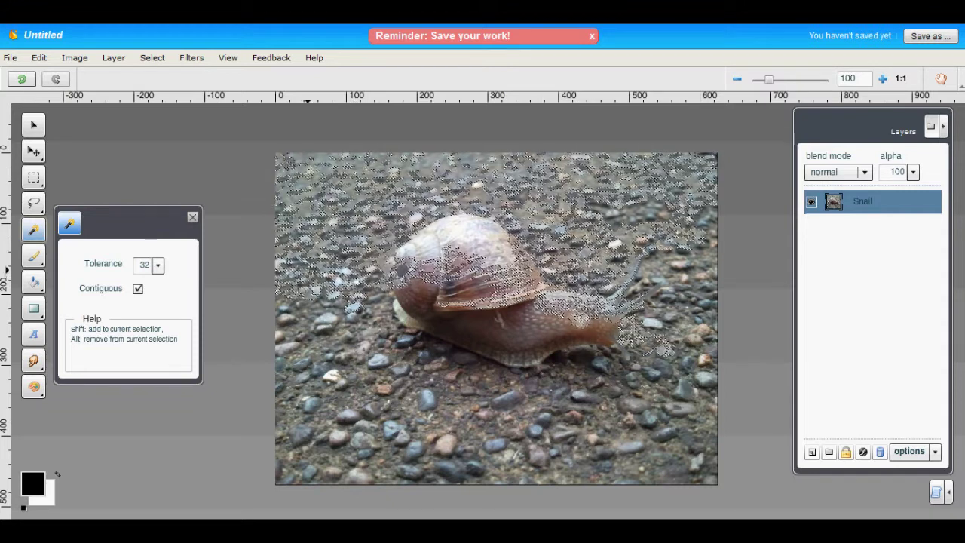
# Try outlining the snail's lower body with the freehand lasso at feather 0, and clear that selection.
pyautogui.press('l')
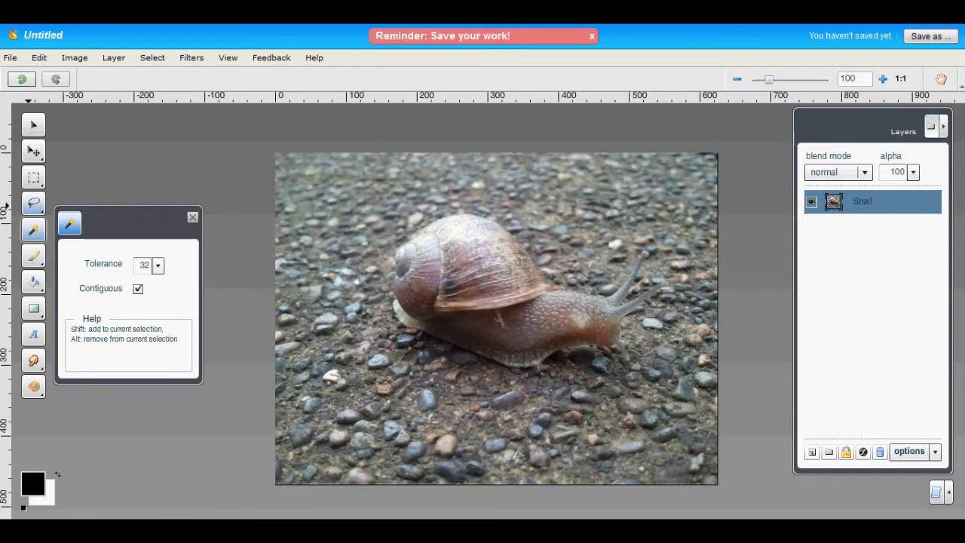
pyautogui.moveTo(392, 270); pyautogui.dragTo(392, 274)
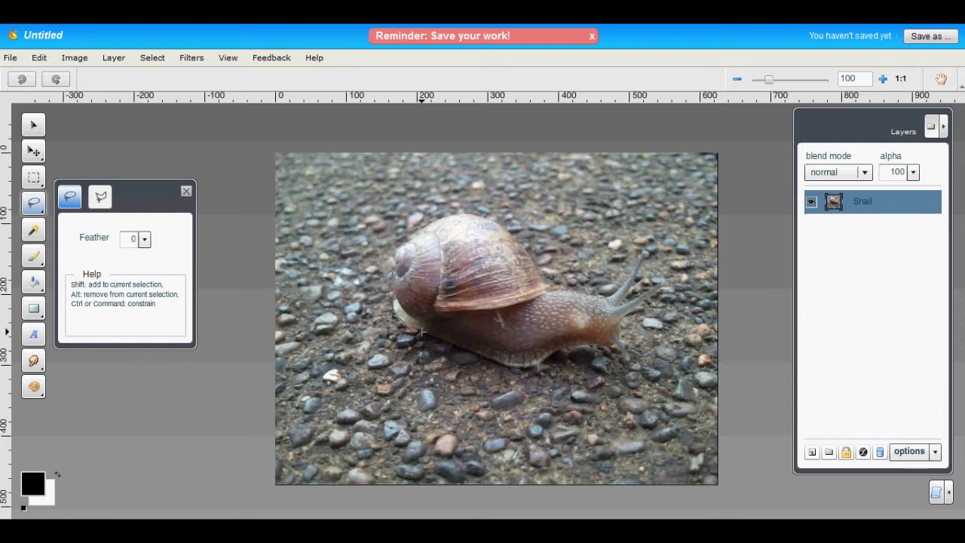
pyautogui.moveTo(426, 333); pyautogui.dragTo(495, 362)
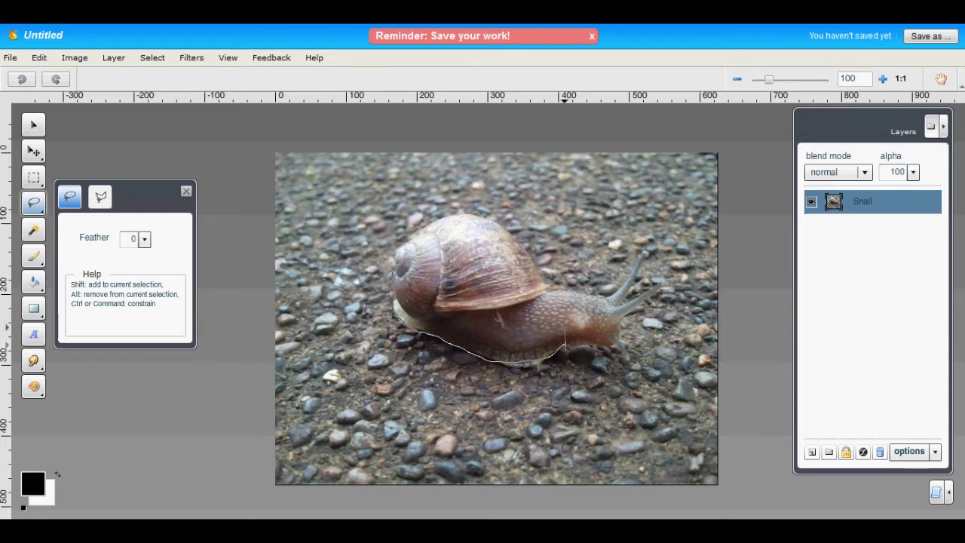
pyautogui.moveTo(405, 287); pyautogui.dragTo(388, 274)
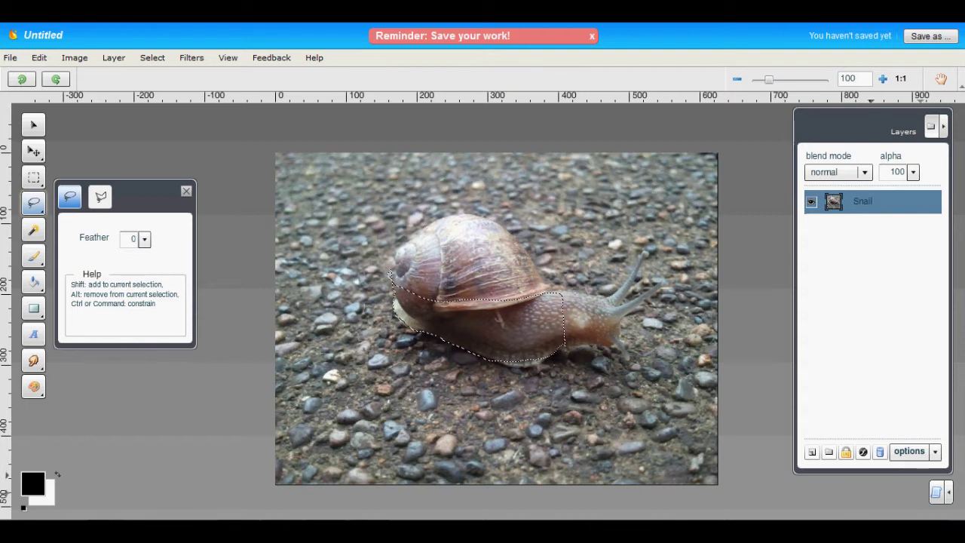
pyautogui.hotkey('ctrl', 'd')
# Duplicate the Snail layer and push the copy to Raven.
pyautogui.click(909, 452)
pyautogui.click(905, 404)
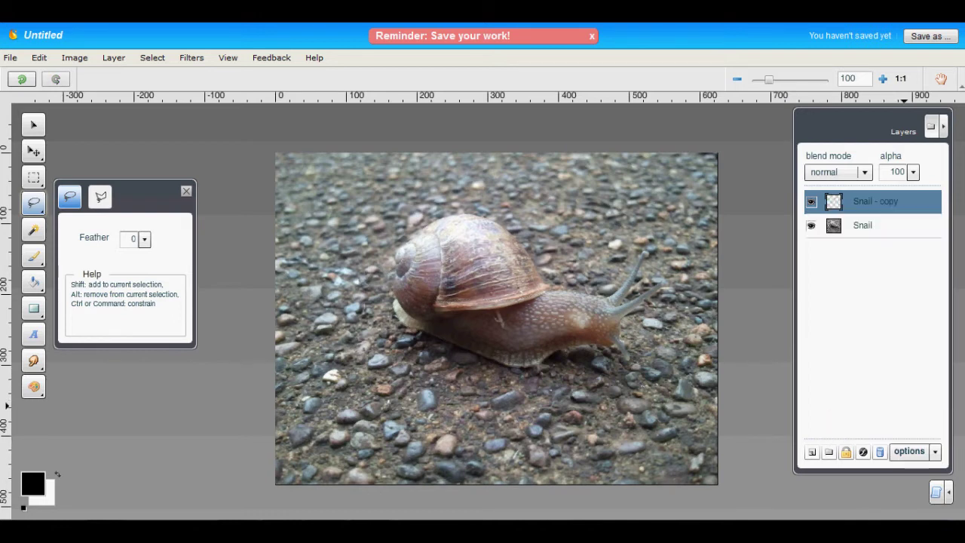
pyautogui.rightClick(853, 203)
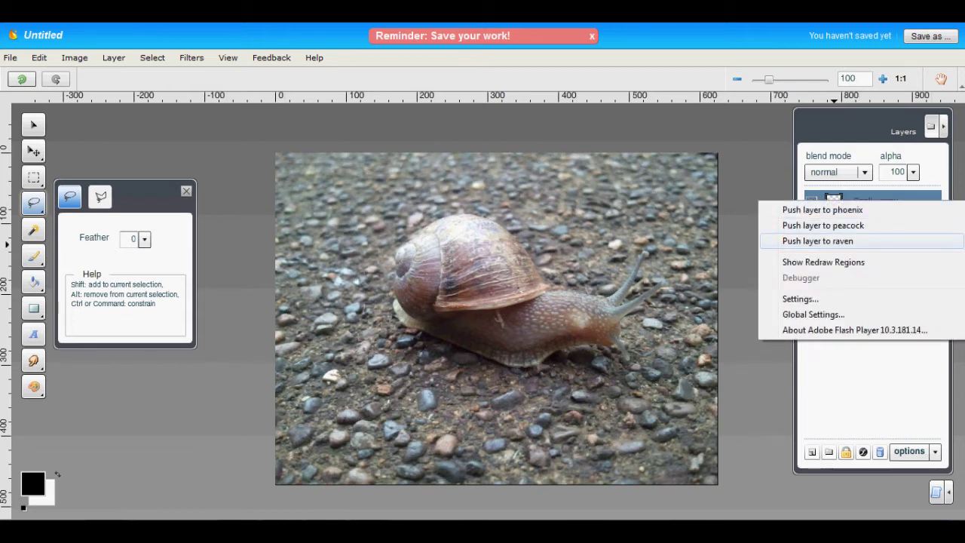
pyautogui.click(843, 242)
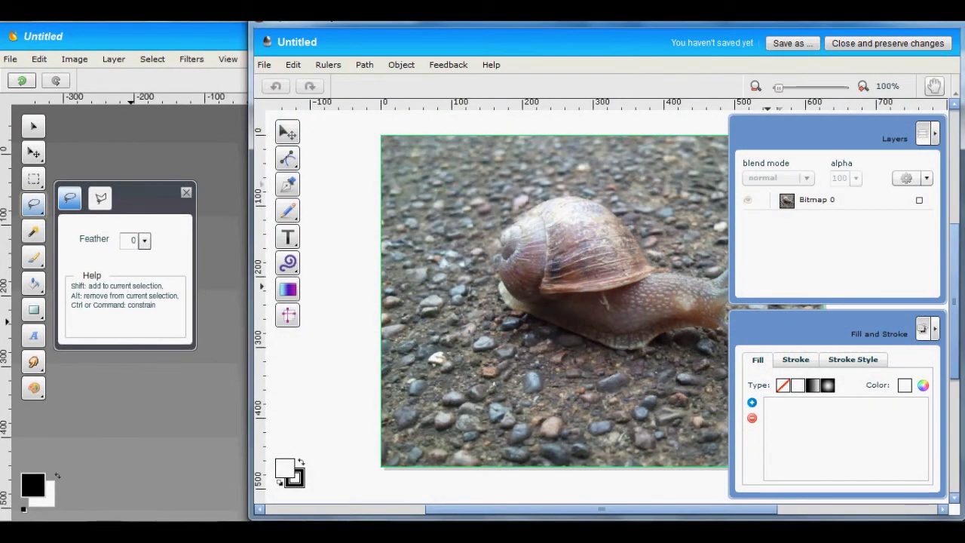
# Collapse the Layers and Fill and Stroke panels in Raven and maximize its window.
pyautogui.click(936, 133)
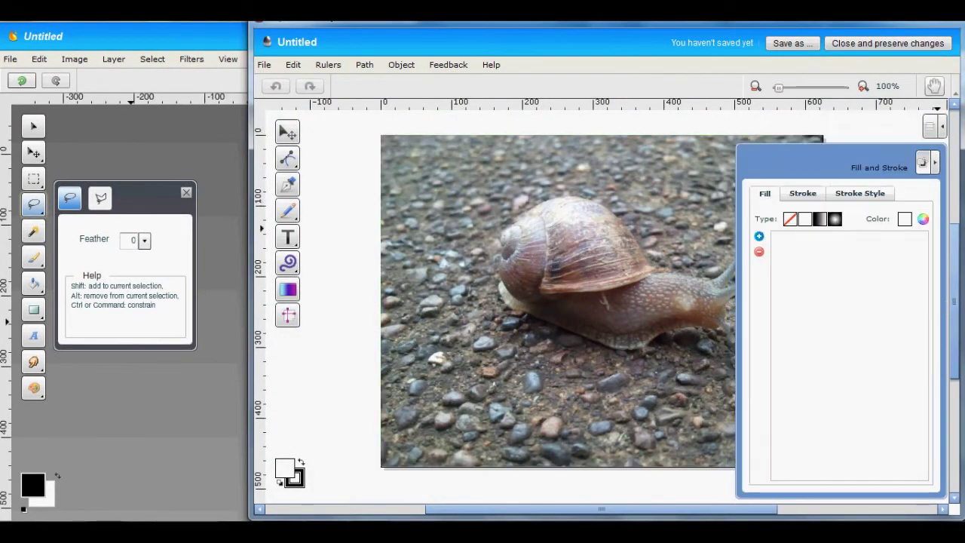
pyautogui.click(934, 160)
pyautogui.doubleClick(770, 24)
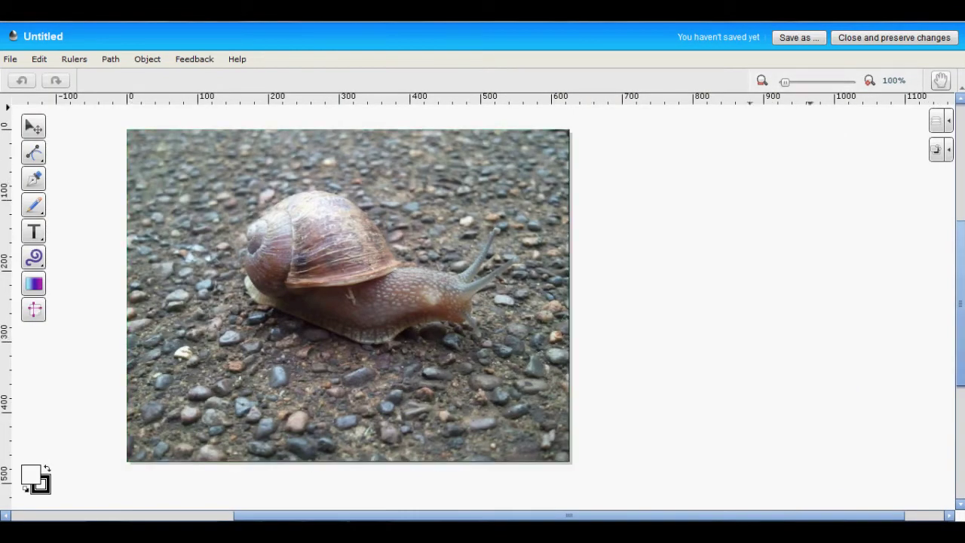
# Start a Pen path between the upper tentacles and trace around the lower tentacles, the foot and the back of the shell.
pyautogui.click(789, 81)
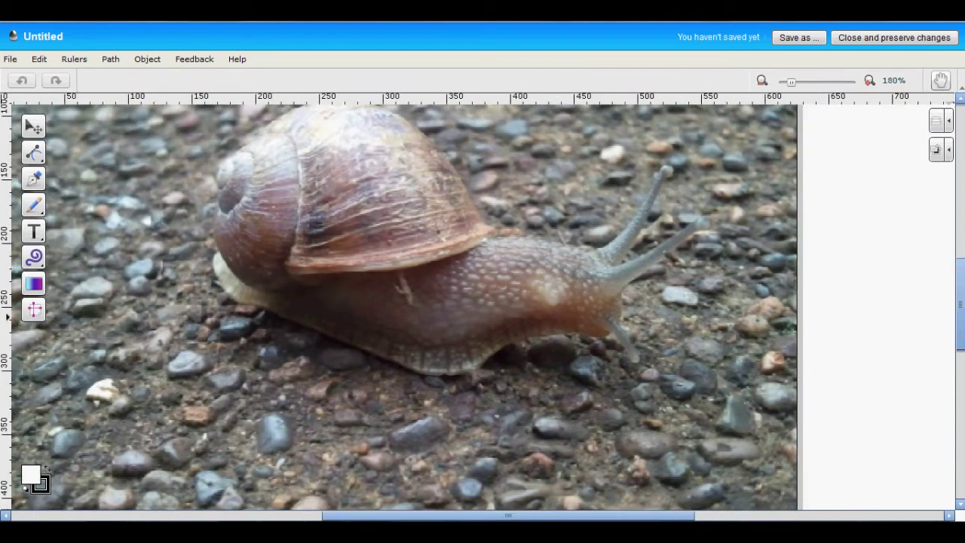
pyautogui.moveTo(960, 316)
pyautogui.mouseDown()
pyautogui.moveTo(960, 267)
pyautogui.moveTo(961, 300)
pyautogui.mouseUp()
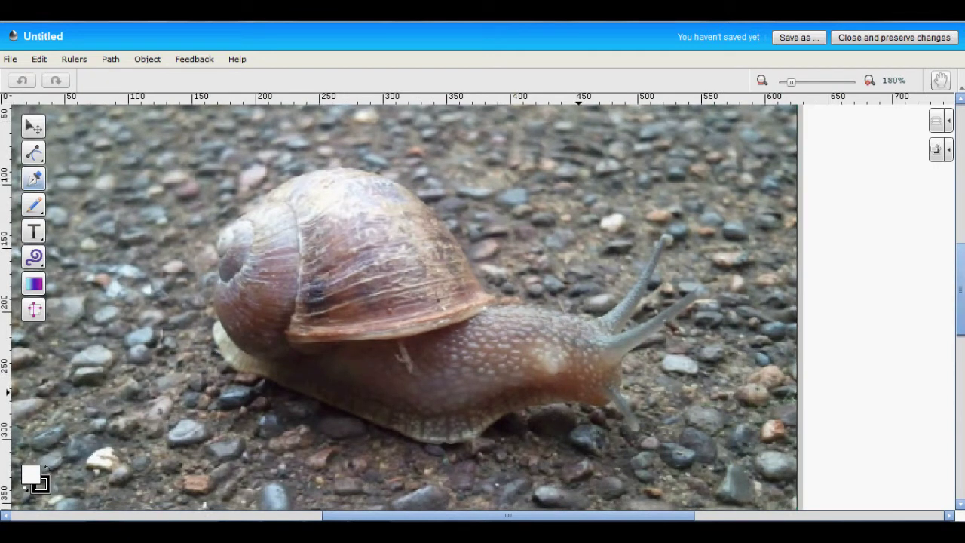
pyautogui.moveTo(643, 324); pyautogui.dragTo(697, 298)
pyautogui.moveTo(620, 388); pyautogui.dragTo(422, 442)
pyautogui.click(611, 400)
pyautogui.moveTo(343, 410); pyautogui.dragTo(229, 369)
pyautogui.moveTo(219, 319); pyautogui.dragTo(227, 315)
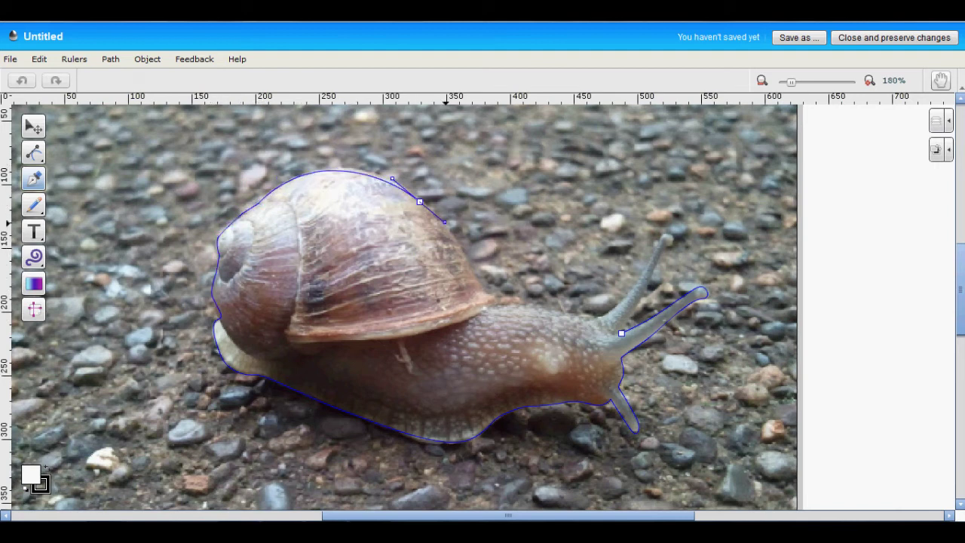
# Continue the path down the shell's front, along the neck and around the highest tentacle, closing it at its starting point.
pyautogui.moveTo(420, 202); pyautogui.dragTo(451, 231)
pyautogui.click(494, 298)
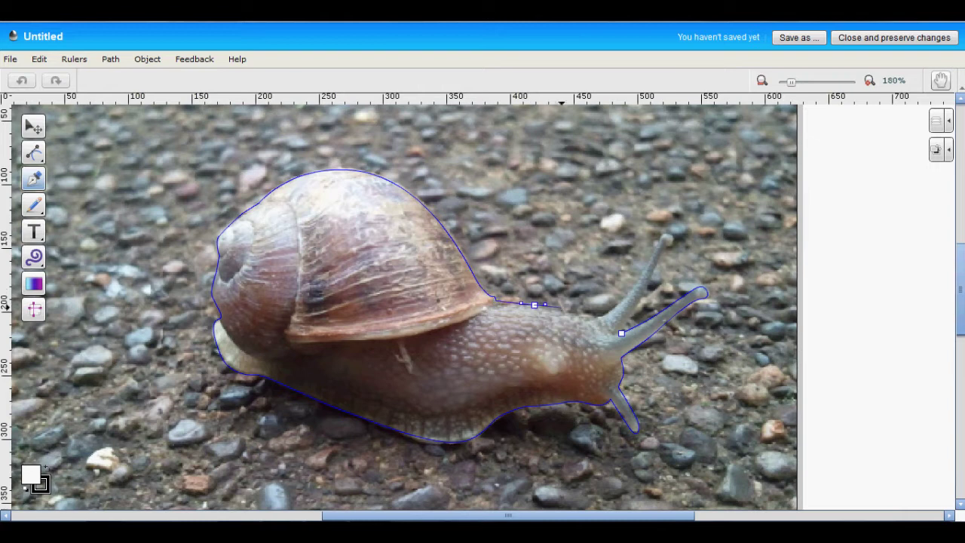
pyautogui.click(600, 316)
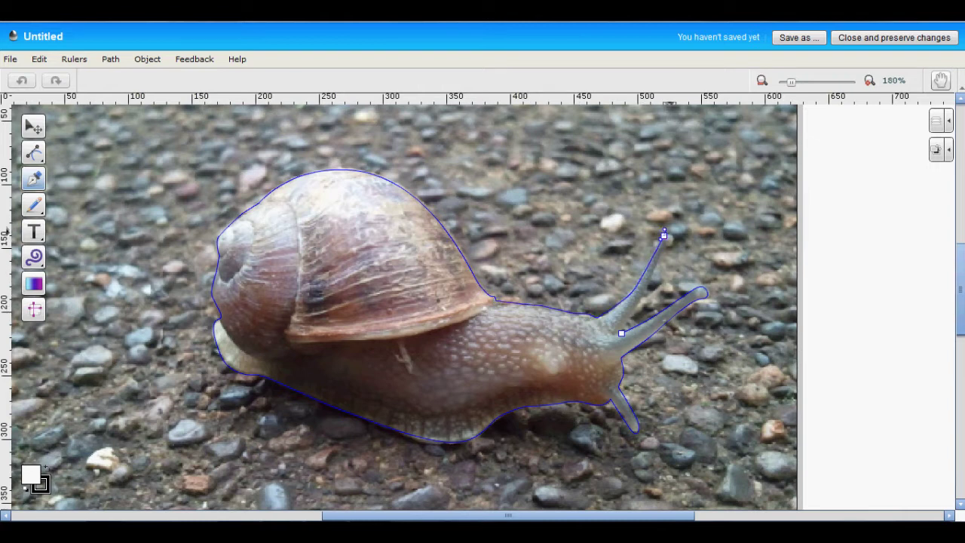
pyautogui.click(621, 333)
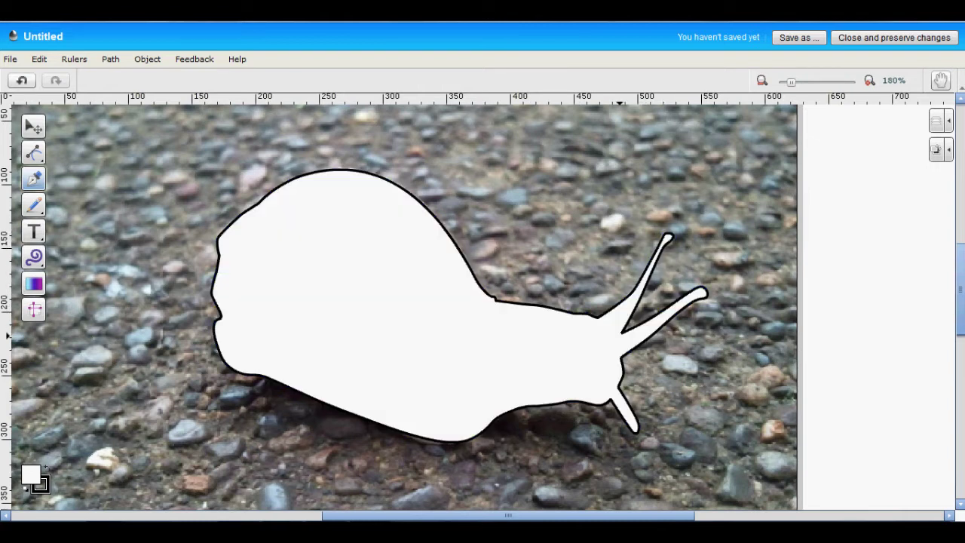
# Examine the vertices of the snail path with the vertex editing tool at the tentacle and the underside.
pyautogui.click(33, 154)
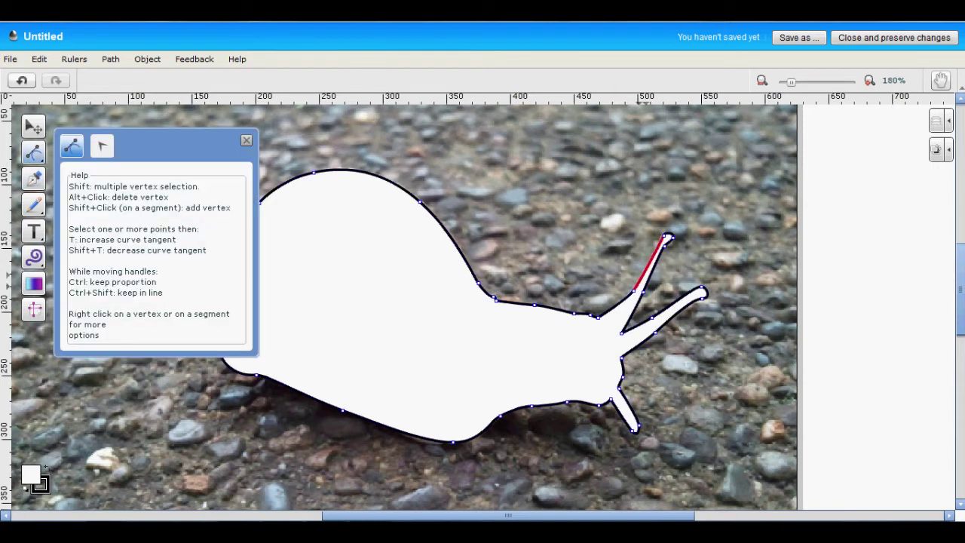
pyautogui.click(643, 292)
pyautogui.click(454, 442)
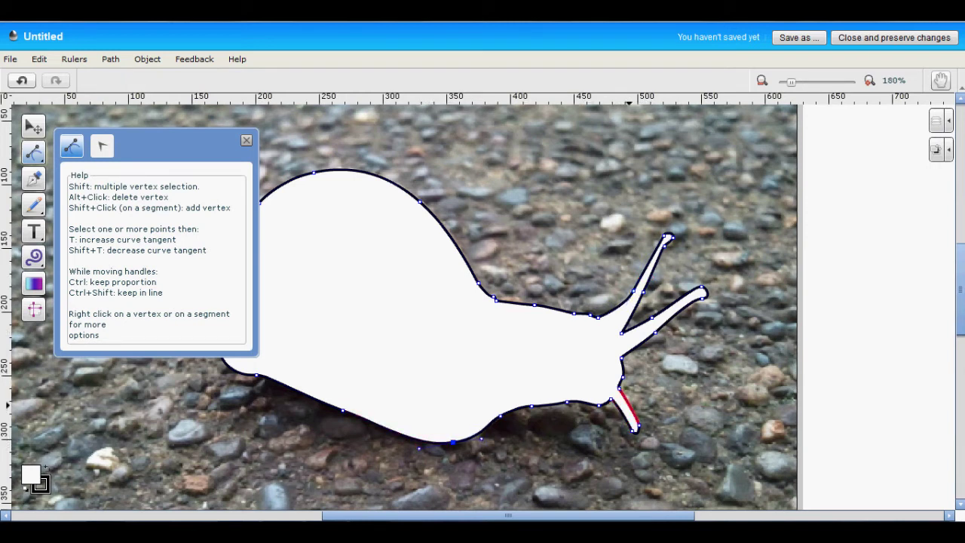
# Set the snail path's stroke type to none.
pyautogui.click(246, 141)
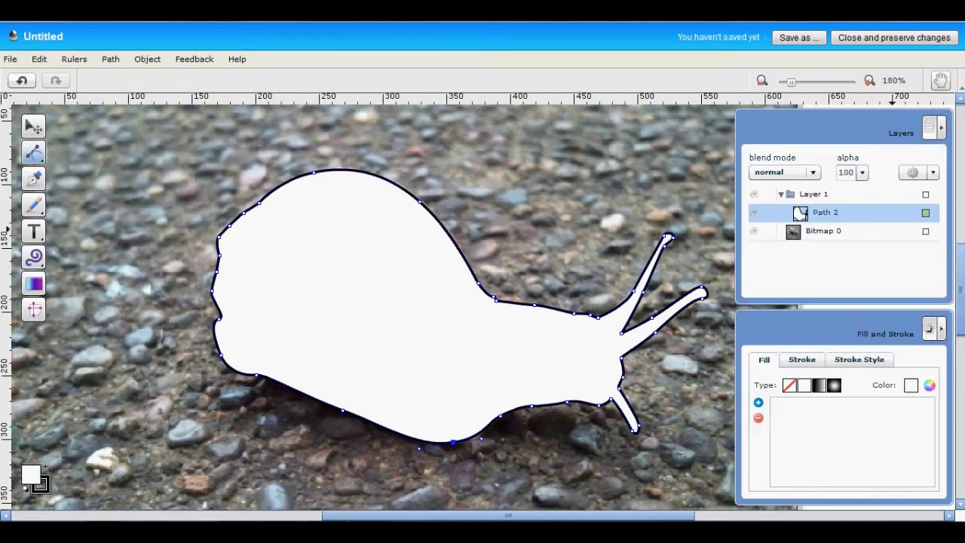
pyautogui.click(804, 362)
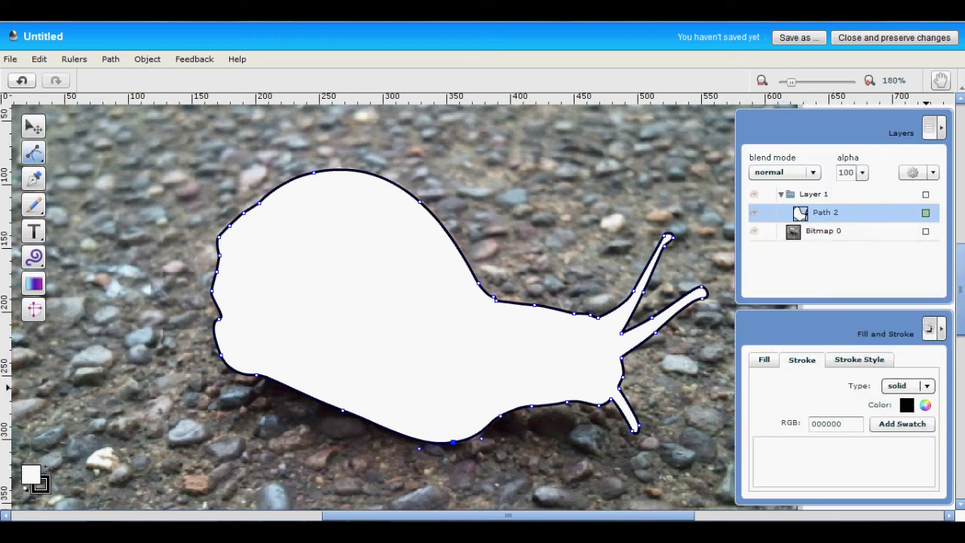
pyautogui.click(908, 386)
pyautogui.click(897, 401)
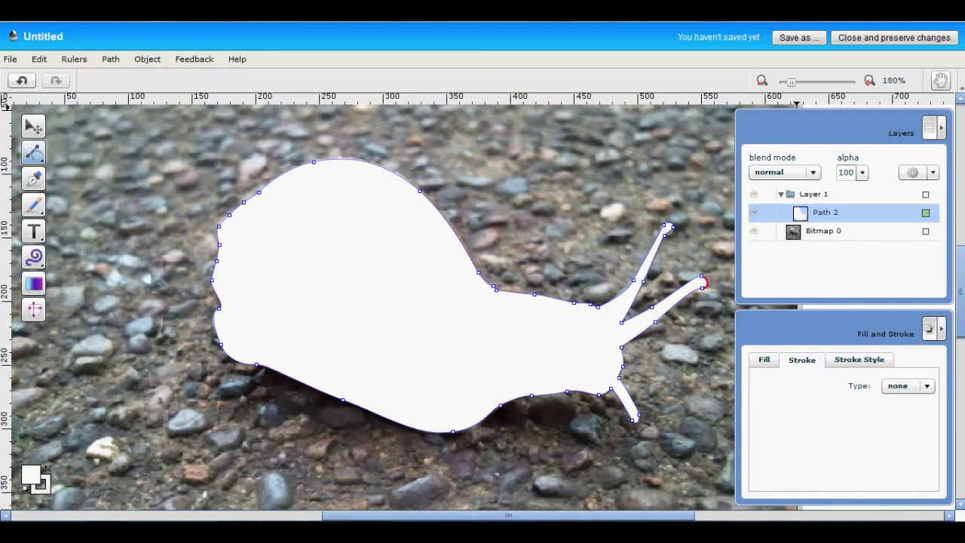
# Draw a closed four-cornered Pen path just outside the photo's edges so that it covers the whole image.
pyautogui.moveTo(792, 81); pyautogui.dragTo(786, 81)
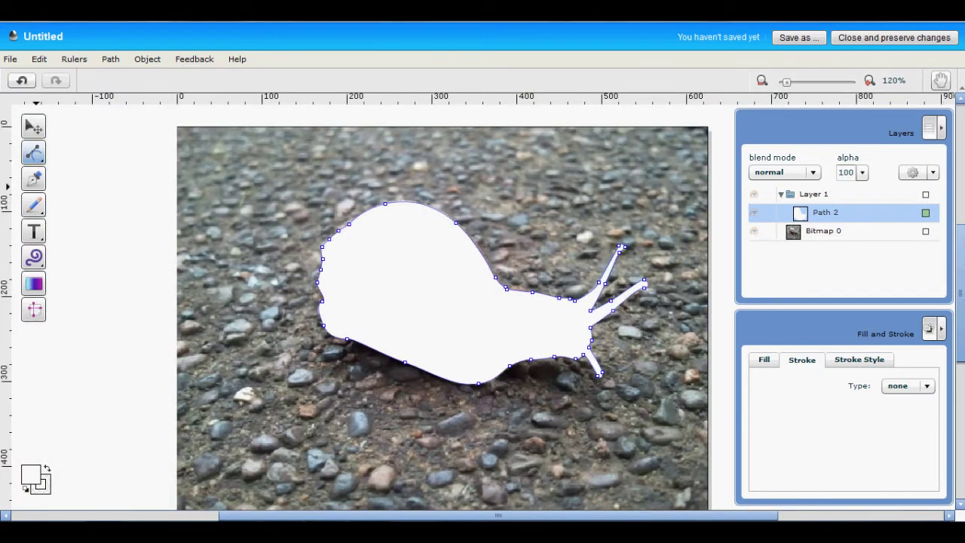
pyautogui.click(33, 179)
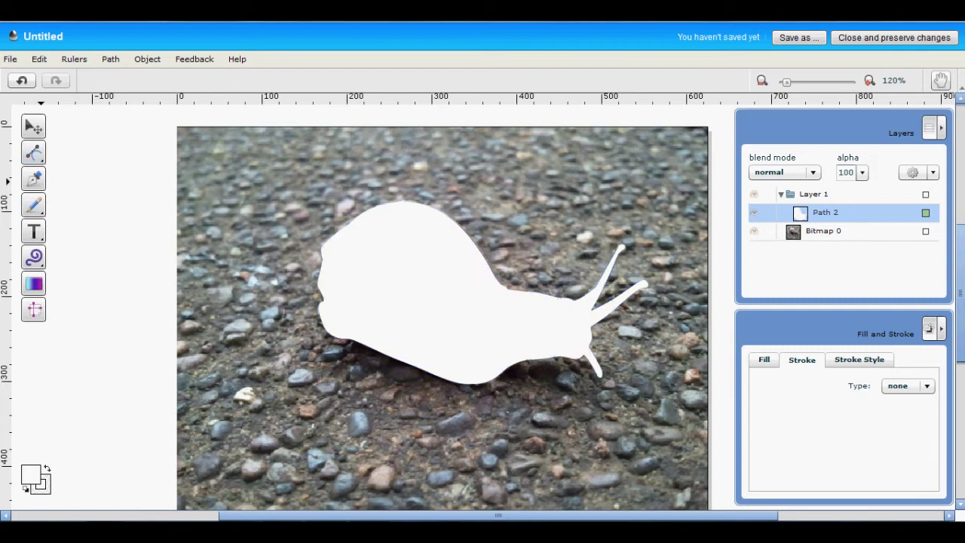
pyautogui.click(162, 119)
pyautogui.scroll(-1, 164, 453)
pyautogui.click(168, 497)
pyautogui.click(719, 498)
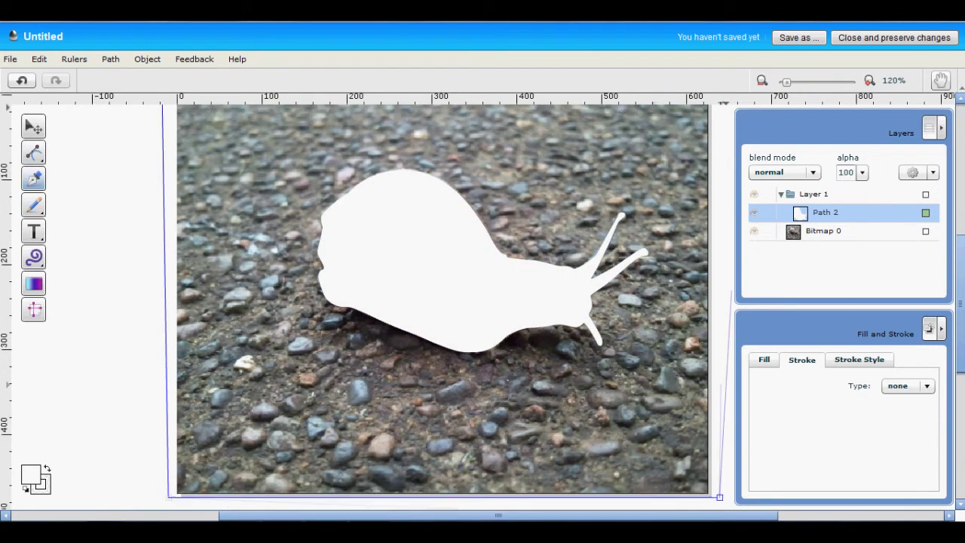
pyautogui.scroll(1, 716, 124)
pyautogui.click(718, 118)
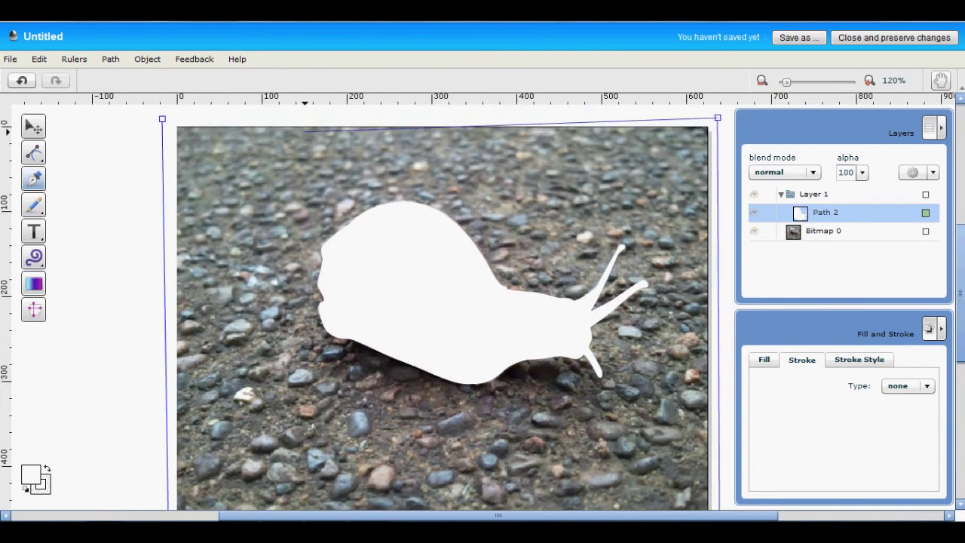
pyautogui.click(162, 119)
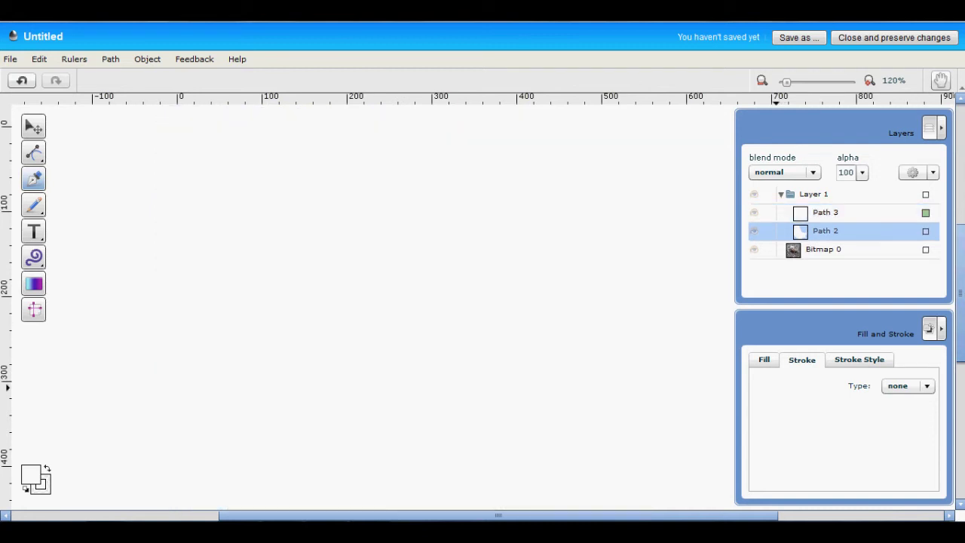
# Fill the four-cornered path with black and move it below the snail path in the layer order.
pyautogui.click(768, 360)
pyautogui.click(911, 386)
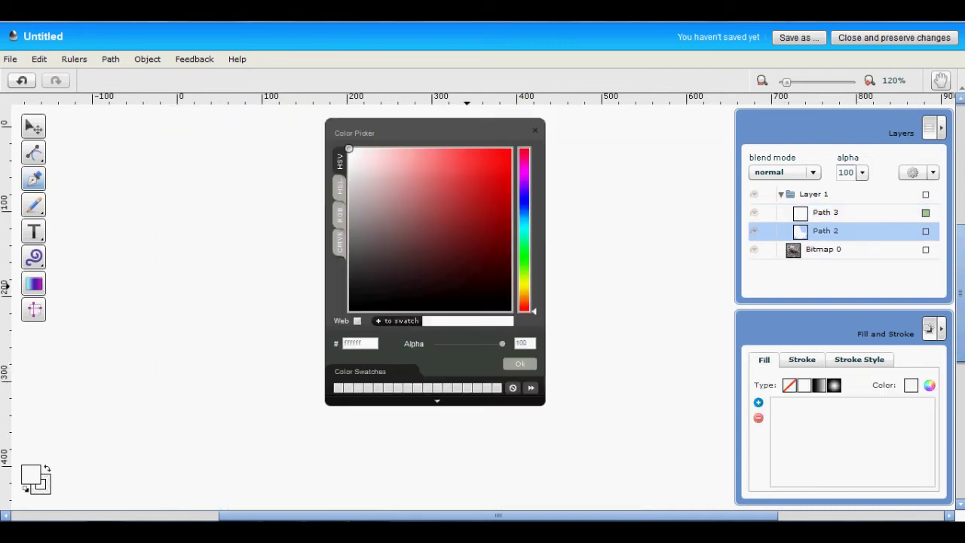
pyautogui.moveTo(467, 287); pyautogui.dragTo(344, 328)
pyautogui.click(520, 364)
pyautogui.moveTo(860, 212); pyautogui.dragTo(881, 240)
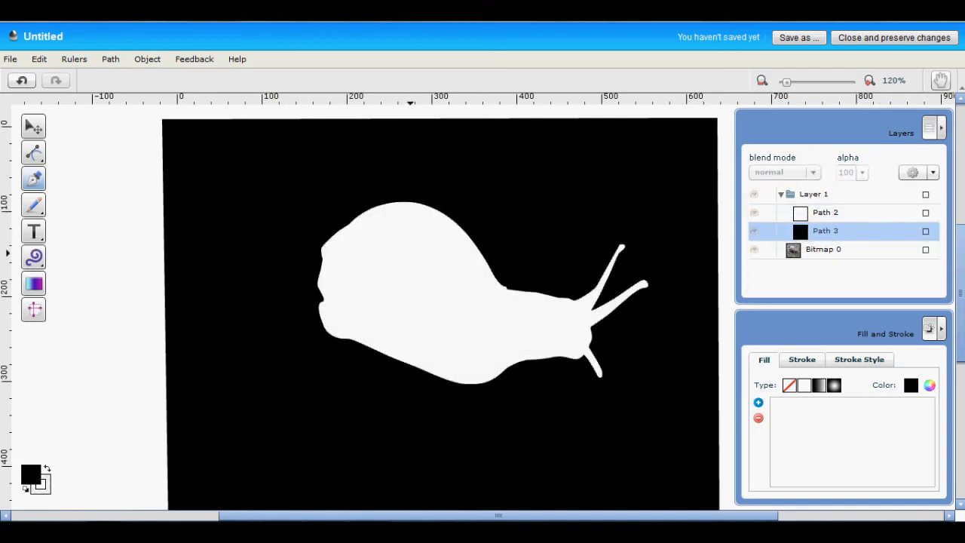
# Close Raven while preserving the changes and return to the image editor.
pyautogui.scroll(-1, 411, 252)
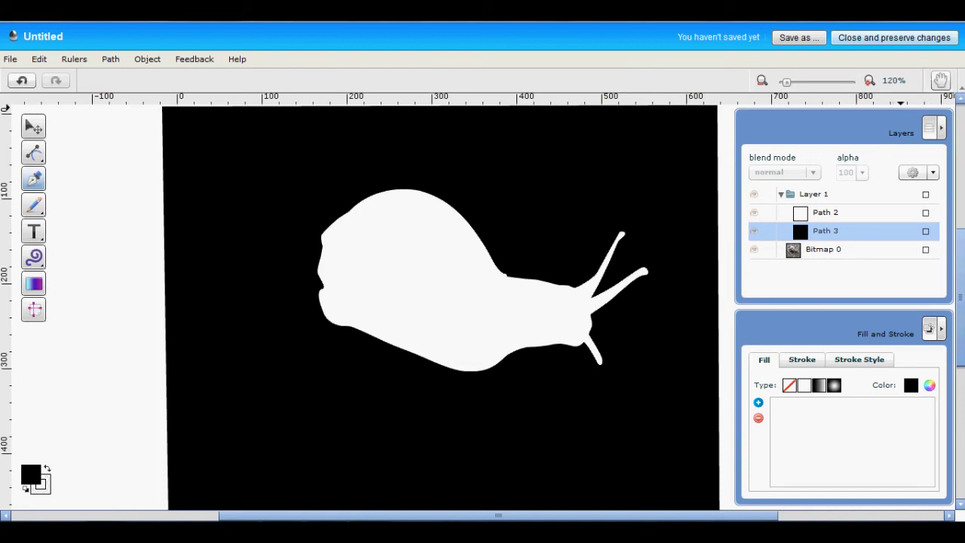
pyautogui.click(895, 38)
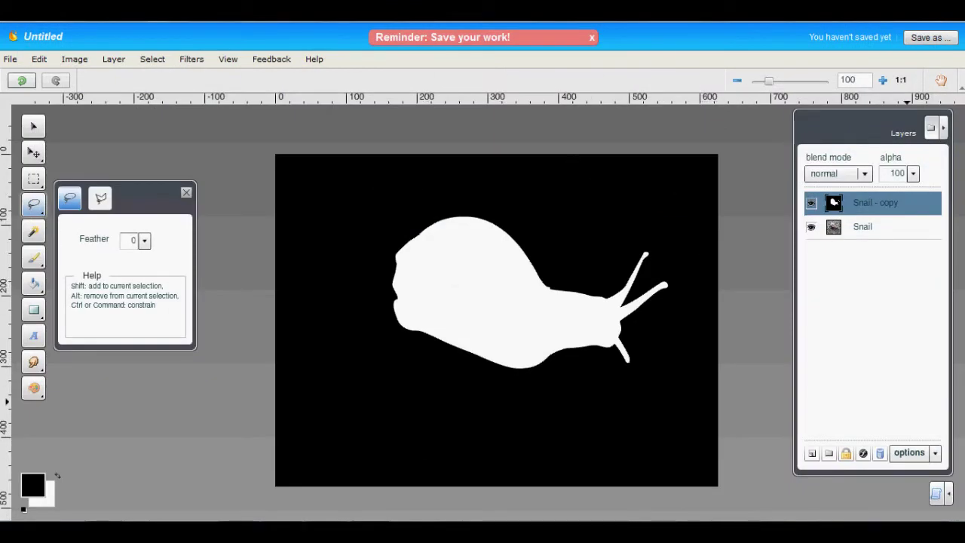
# Create a mask from the Snail - copy layer and move the Snail photo layer into the masked group.
pyautogui.click(935, 453)
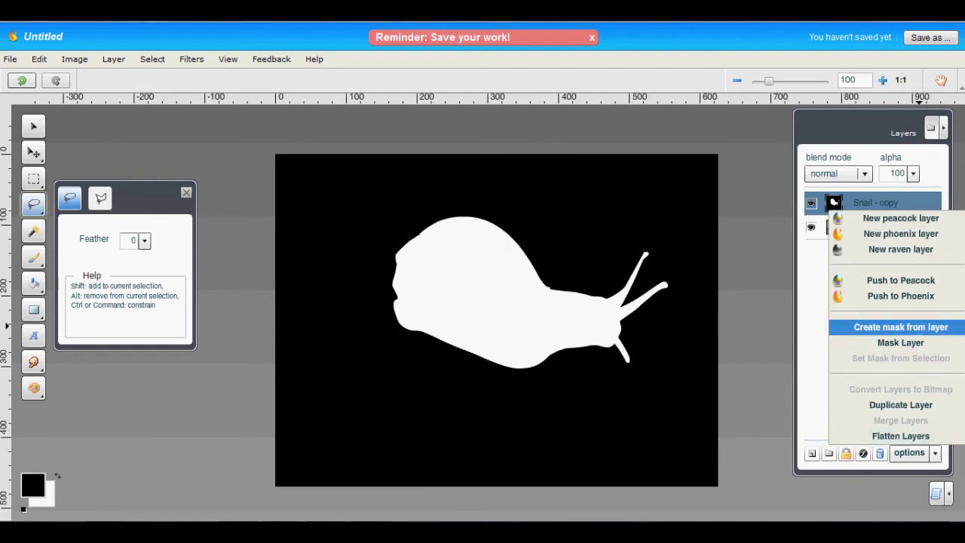
pyautogui.click(901, 326)
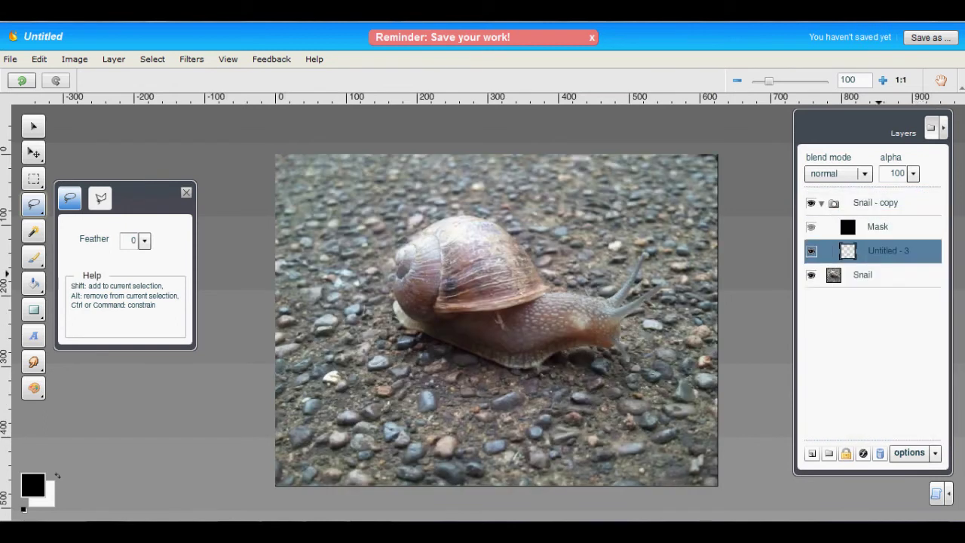
pyautogui.moveTo(879, 275)
pyautogui.mouseDown()
pyautogui.moveTo(896, 243)
pyautogui.moveTo(890, 260)
pyautogui.mouseUp()
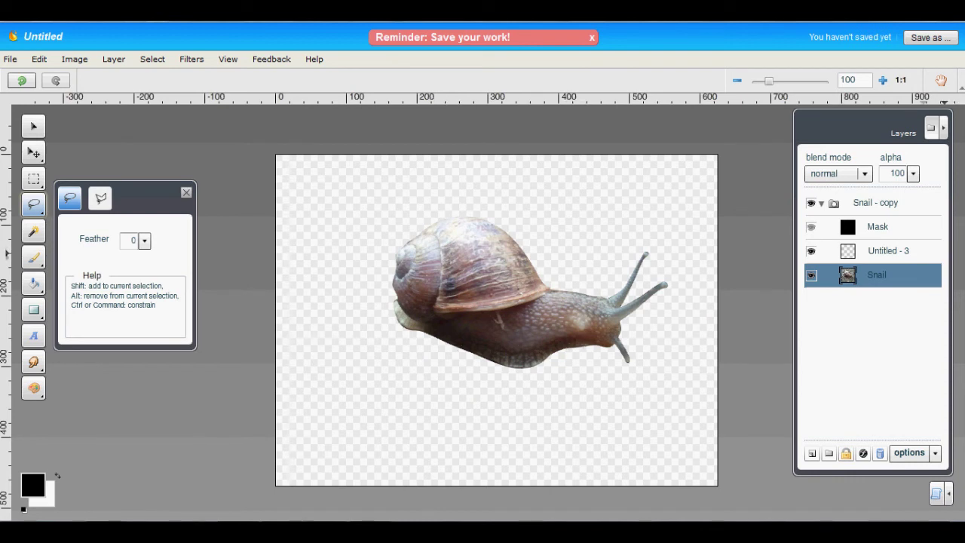
# Move the Untitled - 3 layer below the Snail - copy group and configure the brush with size 50, opacity 10 and hardness 10.
pyautogui.moveTo(908, 247); pyautogui.dragTo(898, 282)
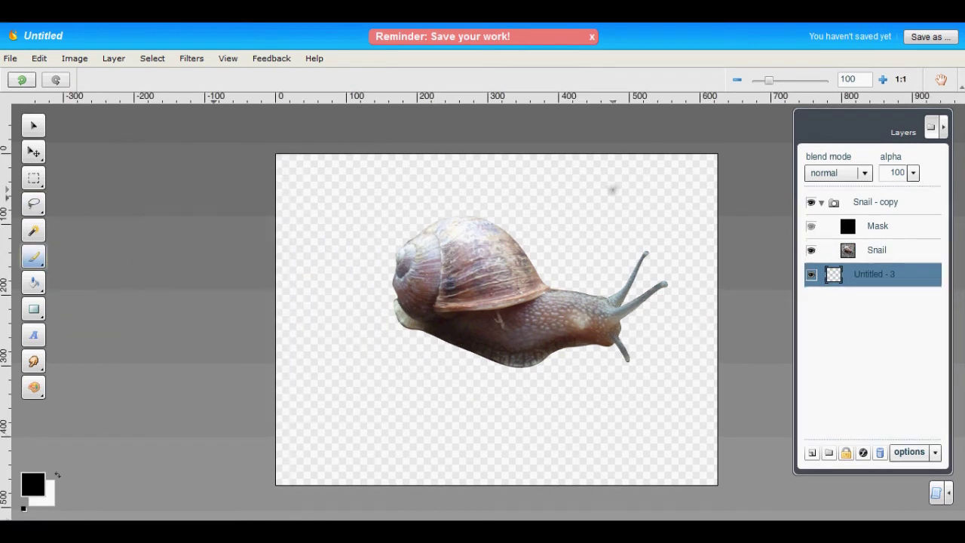
pyautogui.click(34, 257)
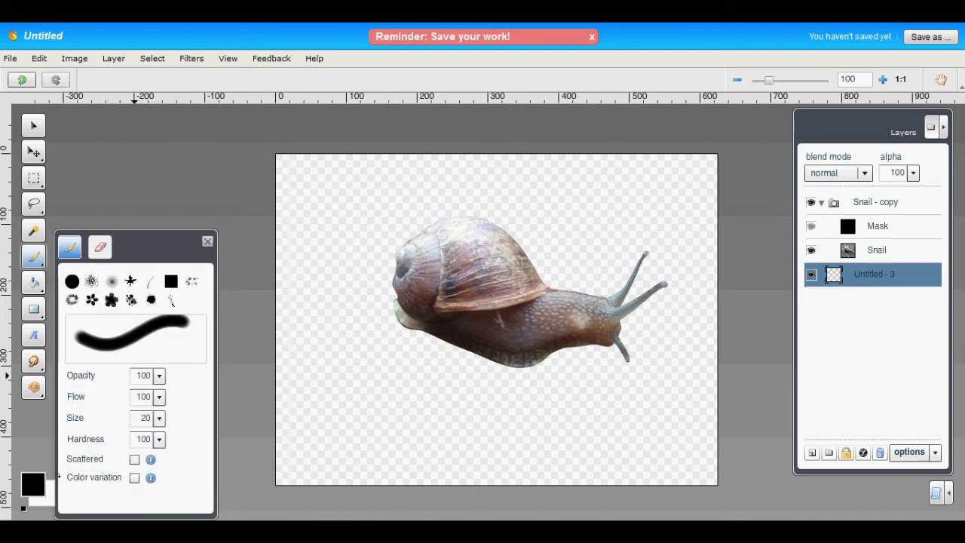
pyautogui.click(144, 418)
pyautogui.write('50')
pyautogui.click(144, 375)
pyautogui.write('10')
pyautogui.click(144, 439)
pyautogui.write('10')
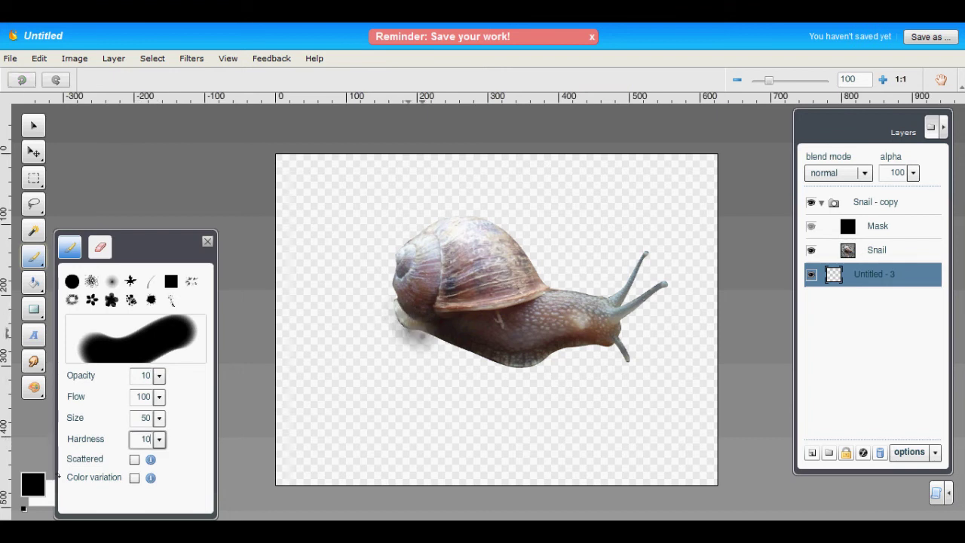
# Paint a soft black shadow along the snail's underside, raising the brush opacity to 50 for a darker second pass.
pyautogui.moveTo(555, 359)
pyautogui.mouseDown()
pyautogui.moveTo(517, 368)
pyautogui.moveTo(459, 348)
pyautogui.moveTo(556, 365)
pyautogui.moveTo(528, 371)
pyautogui.mouseUp()
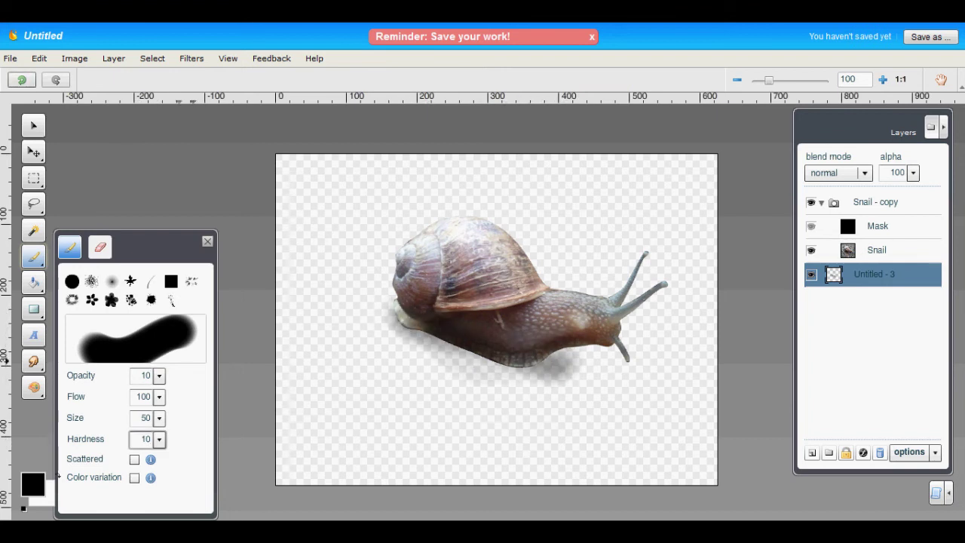
pyautogui.click(144, 376)
pyautogui.write('50')
pyautogui.moveTo(407, 325)
pyautogui.mouseDown()
pyautogui.moveTo(543, 371)
pyautogui.moveTo(387, 317)
pyautogui.moveTo(528, 366)
pyautogui.mouseUp()
# Soften the shadow beneath the snail's body and head with the eraser at size 20, hardness 10 and alpha 10.
pyautogui.click(100, 248)
pyautogui.click(129, 379)
pyautogui.click(125, 400)
pyautogui.write('10')
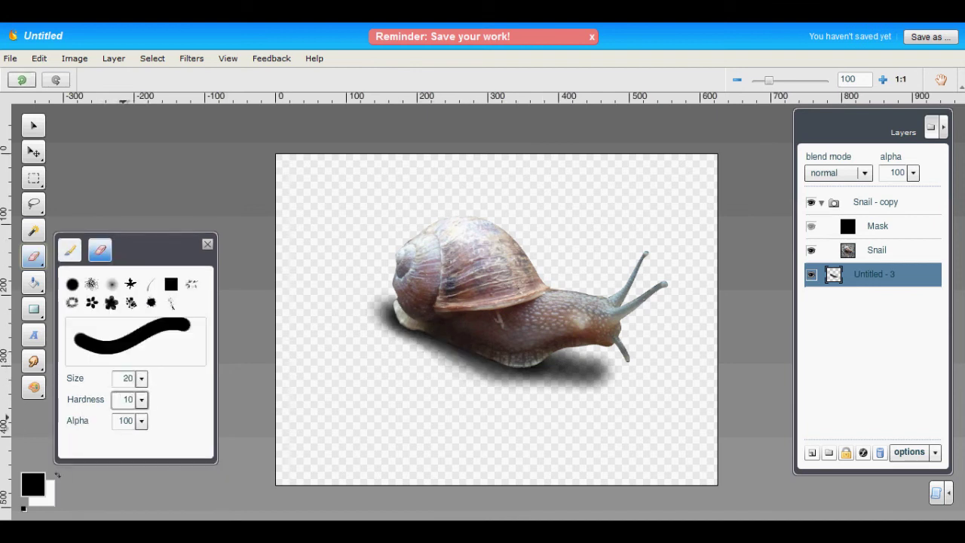
pyautogui.click(123, 418)
pyautogui.write('10')
pyautogui.moveTo(463, 350)
pyautogui.mouseDown()
pyautogui.moveTo(492, 388)
pyautogui.moveTo(441, 361)
pyautogui.moveTo(562, 401)
pyautogui.moveTo(578, 366)
pyautogui.moveTo(600, 368)
pyautogui.mouseUp()
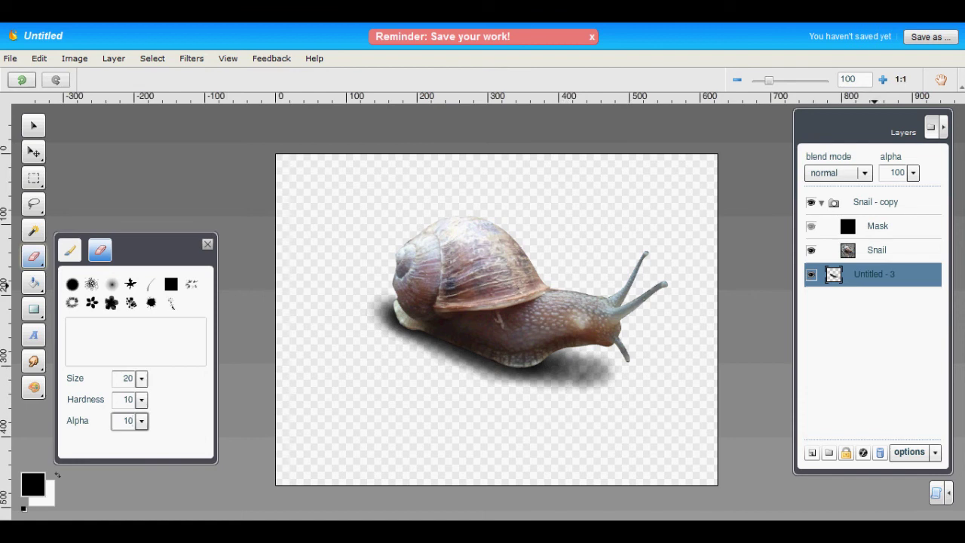